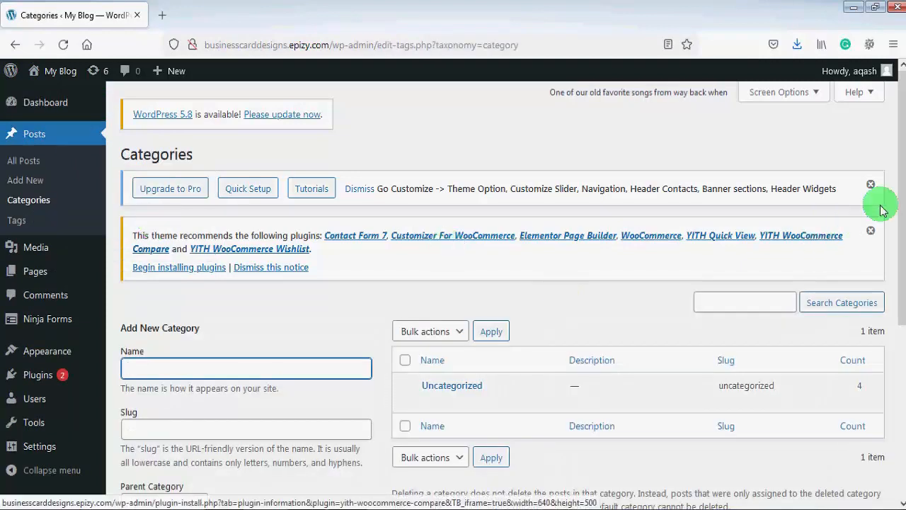
# Add a top-level post category named Foods with the slug best-foods and no parent category
pyautogui.moveTo(903, 201); pyautogui.dragTo(892, 303)
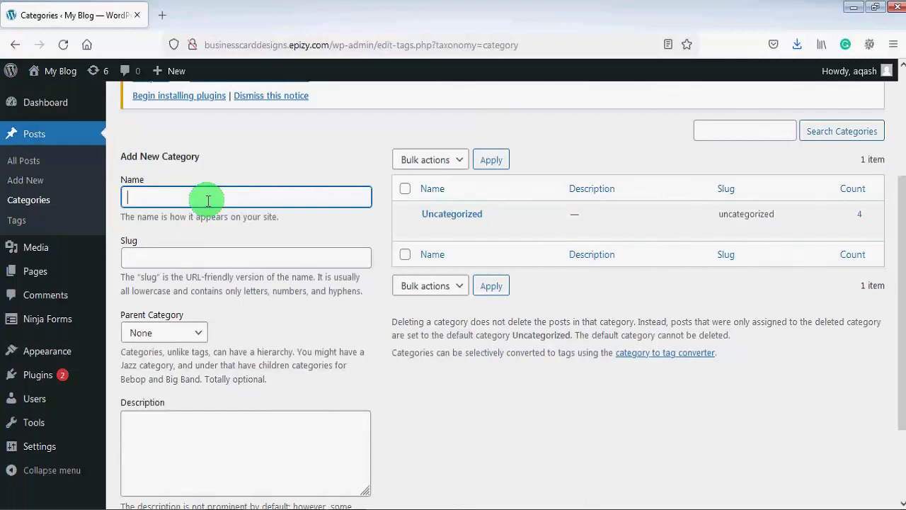
pyautogui.write('Foods')
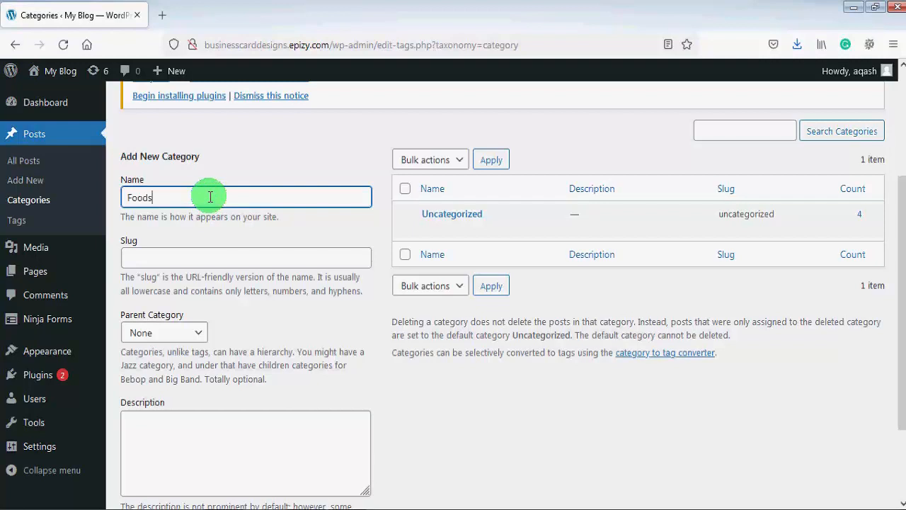
pyautogui.click(194, 259)
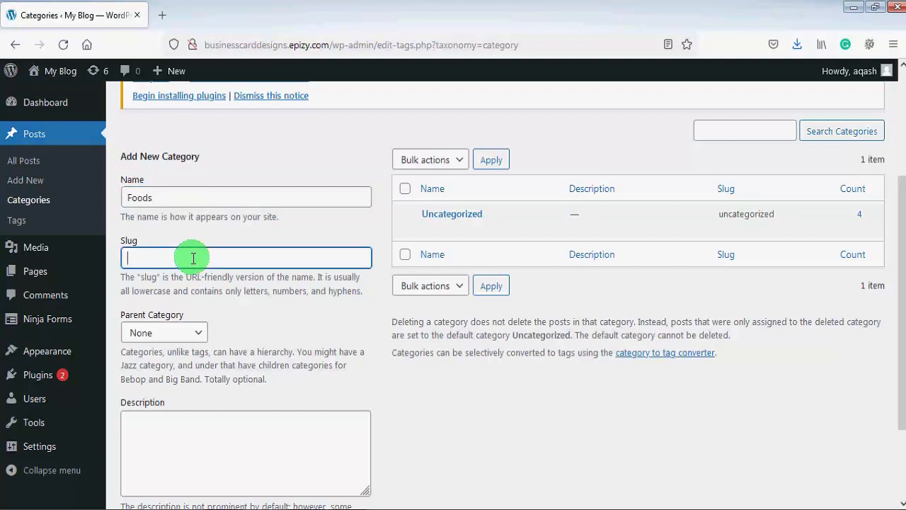
pyautogui.write('best-foods')
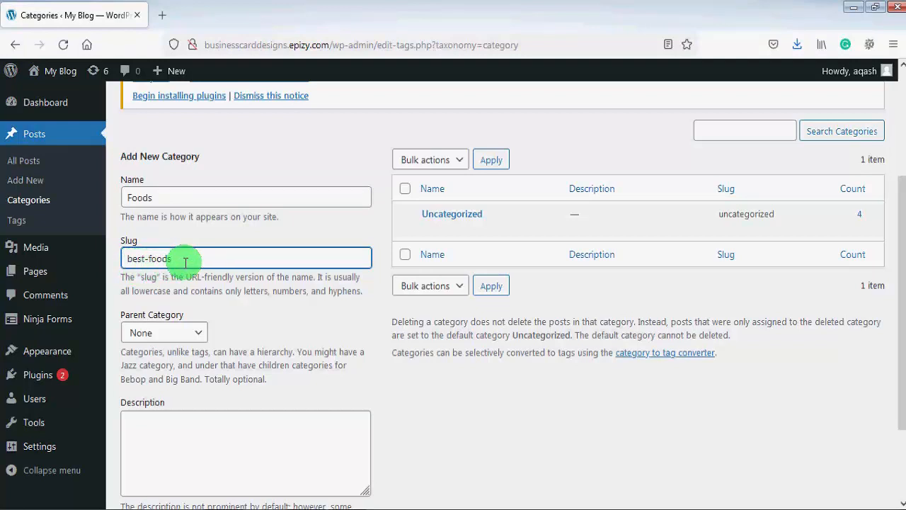
pyautogui.click(202, 336)
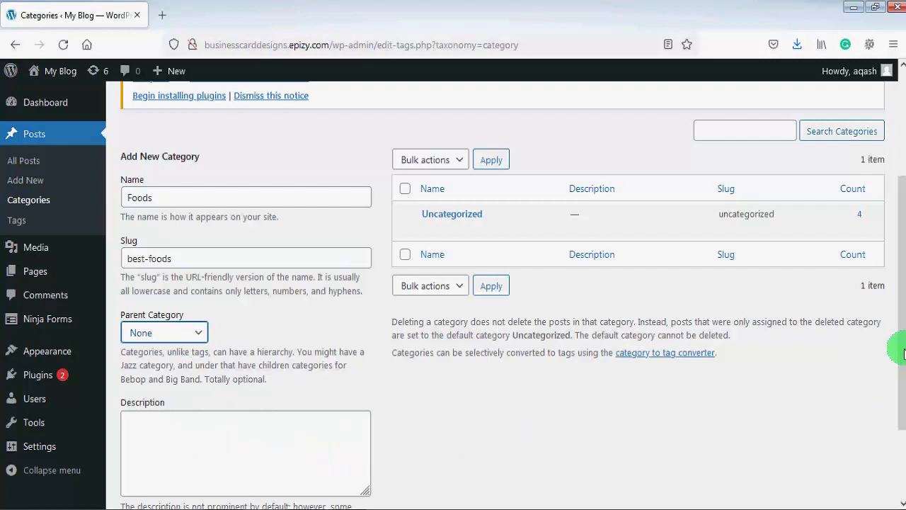
pyautogui.moveTo(893, 336); pyautogui.dragTo(893, 437)
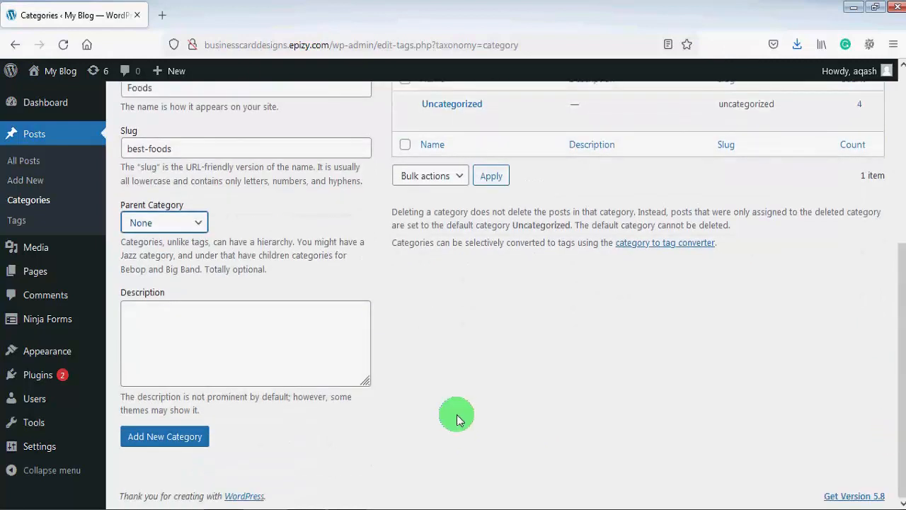
pyautogui.click(191, 440)
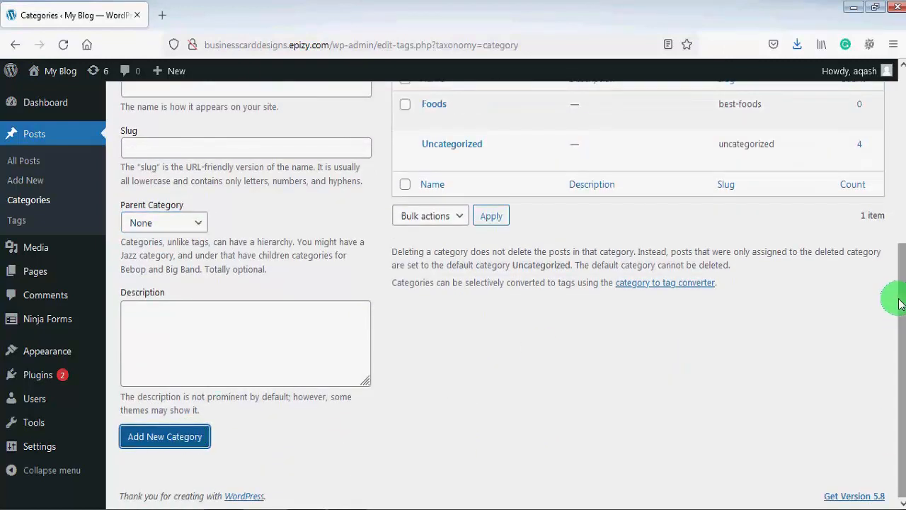
# Add a category named Italian Foods with the slug italian-foods and Foods as its parent category
pyautogui.moveTo(900, 299); pyautogui.dragTo(891, 201)
pyautogui.moveTo(402, 285)
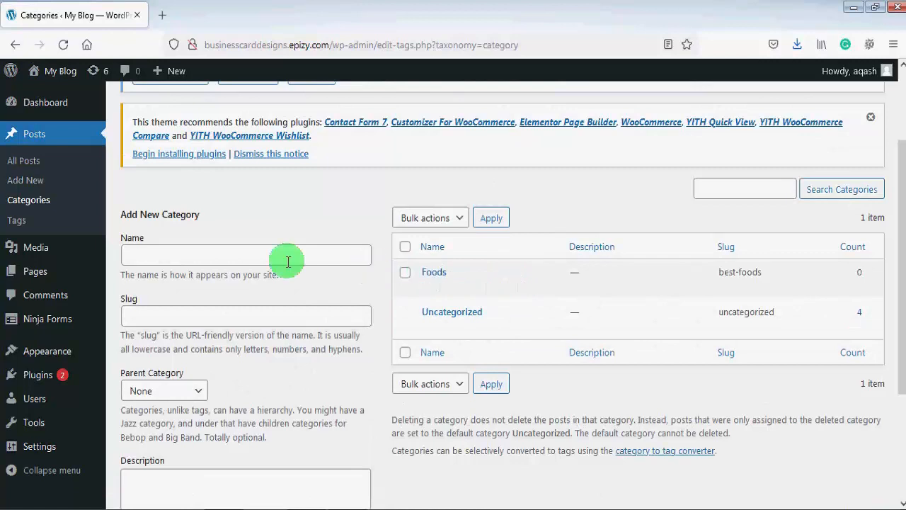
pyautogui.click(169, 256)
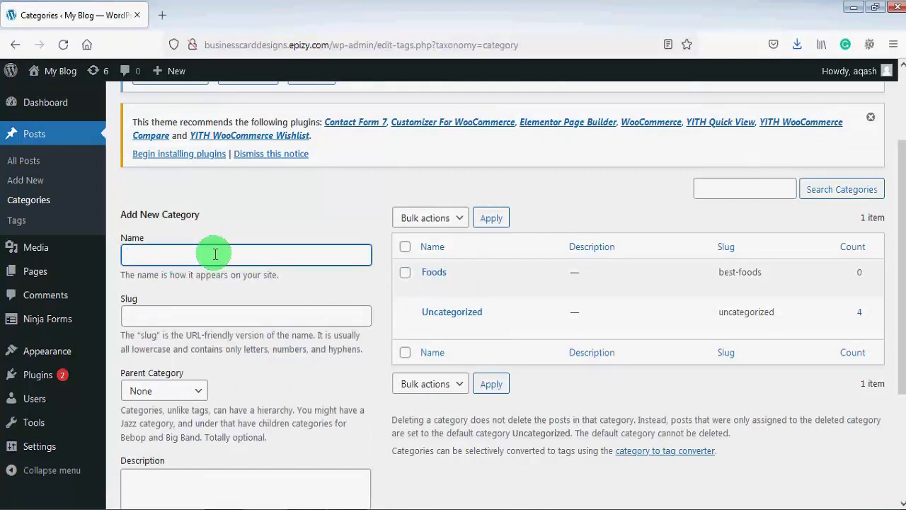
pyautogui.write('Italian Foods')
pyautogui.click(162, 312)
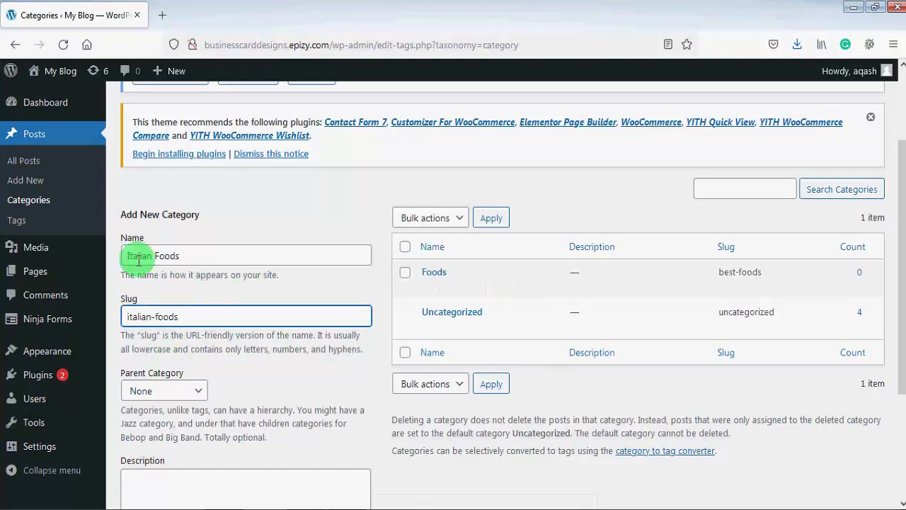
pyautogui.click(198, 392)
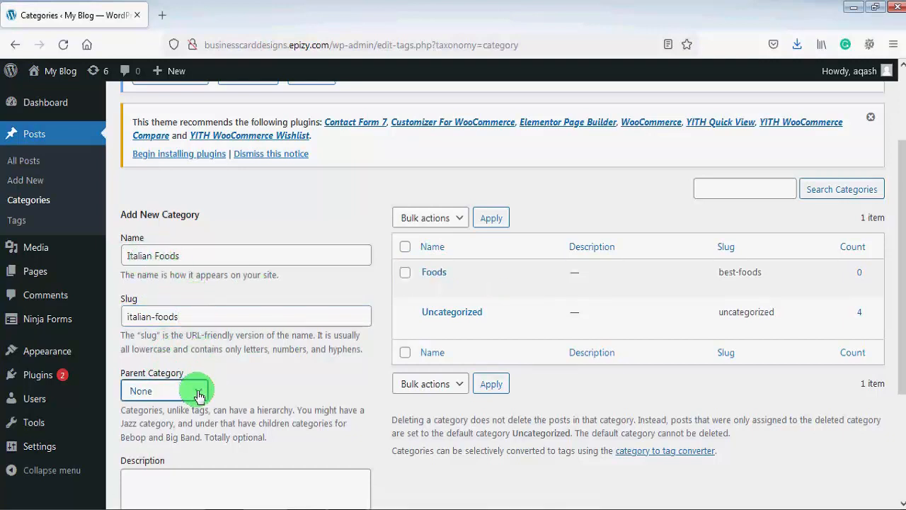
pyautogui.moveTo(896, 193); pyautogui.dragTo(896, 348)
pyautogui.click(174, 439)
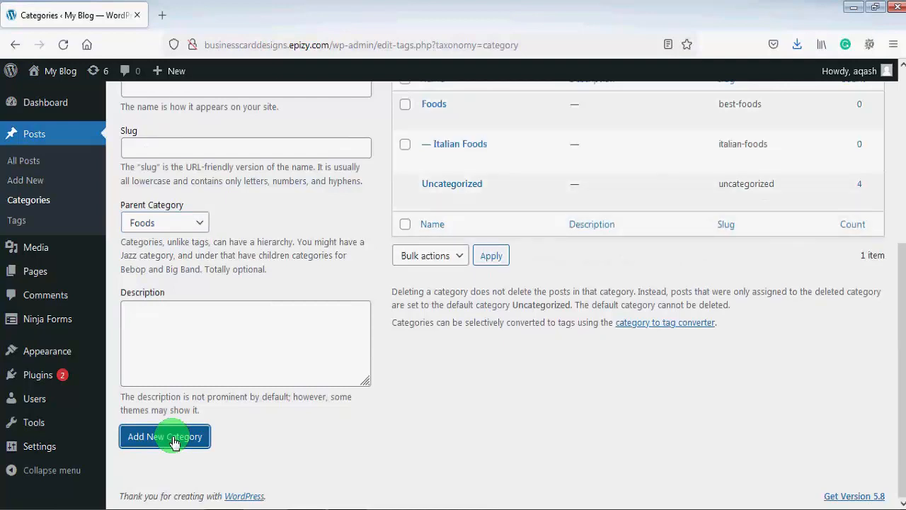
# Add a category named Arabic Foods with the slug arabic-foods, keeping Foods as its parent category
pyautogui.moveTo(897, 331); pyautogui.dragTo(900, 276)
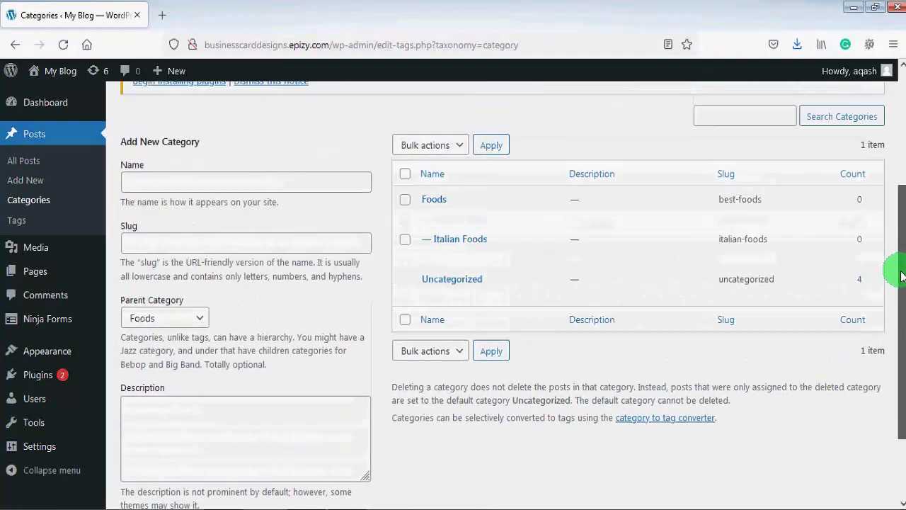
pyautogui.moveTo(481, 246)
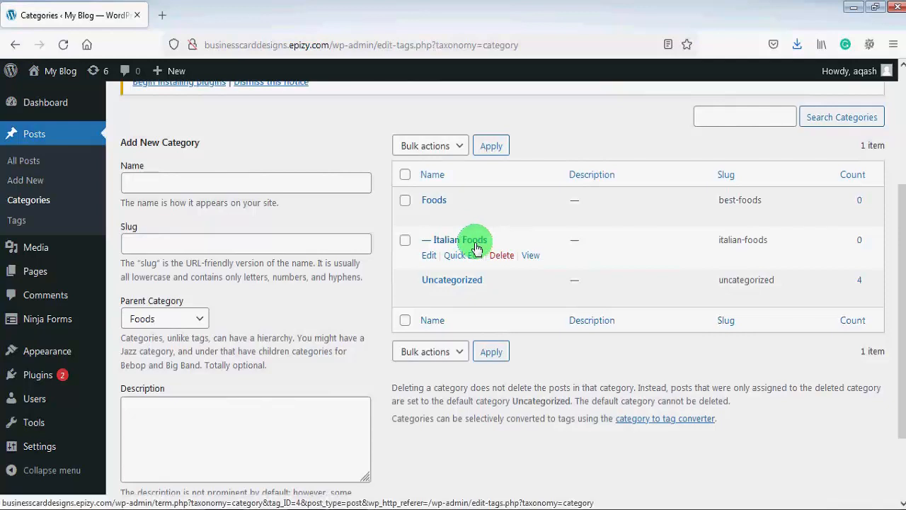
pyautogui.moveTo(424, 206)
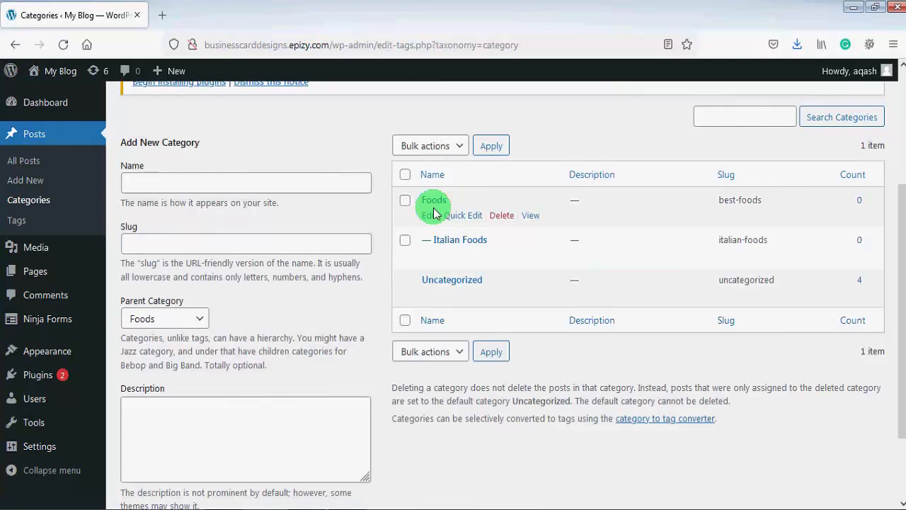
pyautogui.click(270, 181)
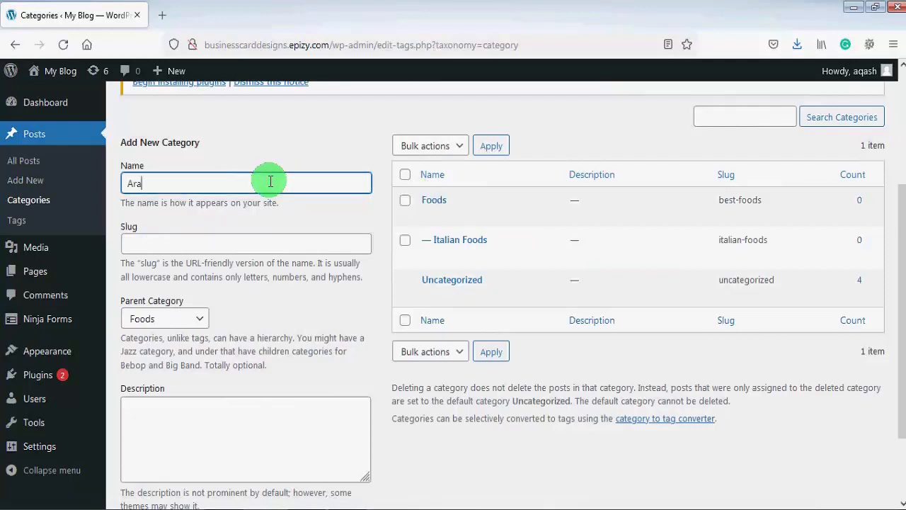
pyautogui.write('Arabic Foods')
pyautogui.click(187, 243)
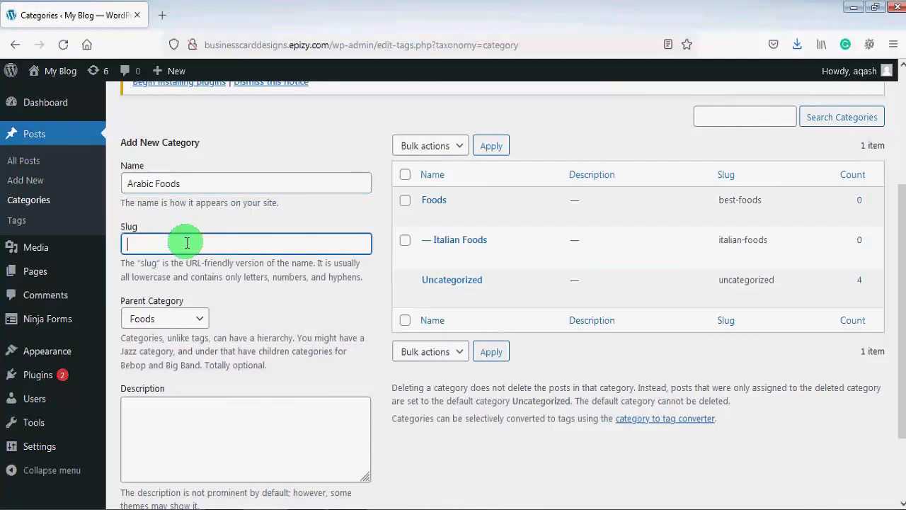
pyautogui.write('arabic-foods')
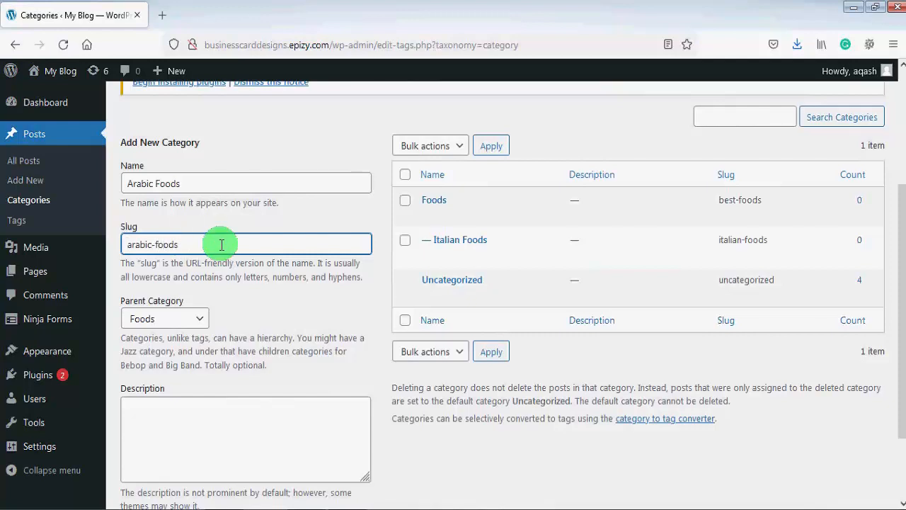
pyautogui.press('Tab')
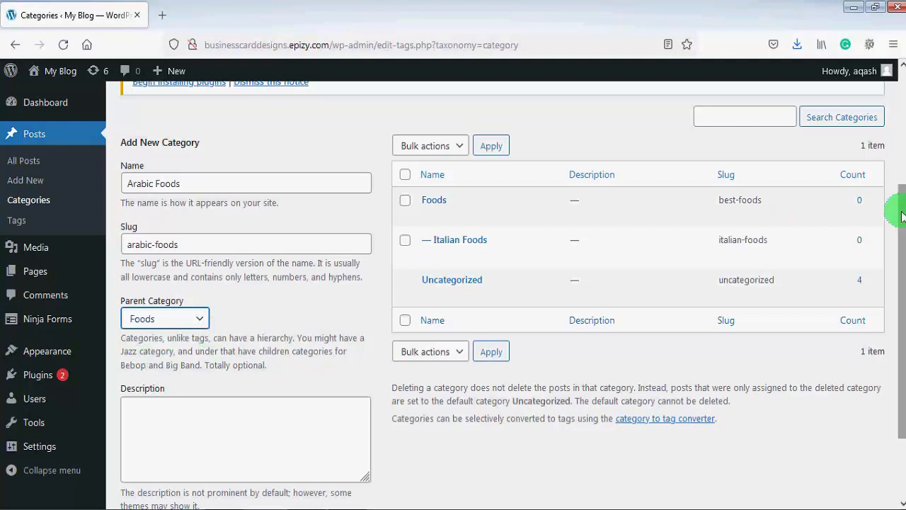
pyautogui.moveTo(900, 222); pyautogui.dragTo(791, 333)
pyautogui.click(183, 438)
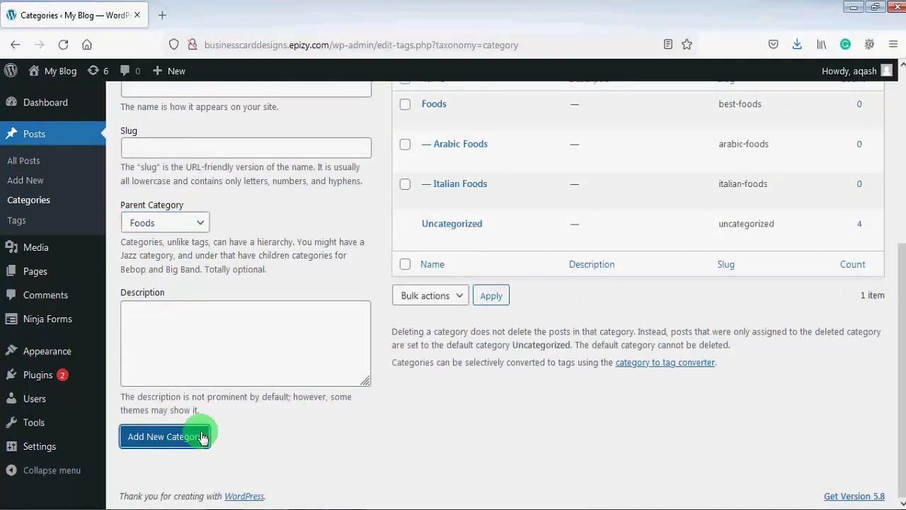
# Show all posts and open the post "Hummus the Gulf special food" for editing
pyautogui.moveTo(901, 271); pyautogui.dragTo(889, 166)
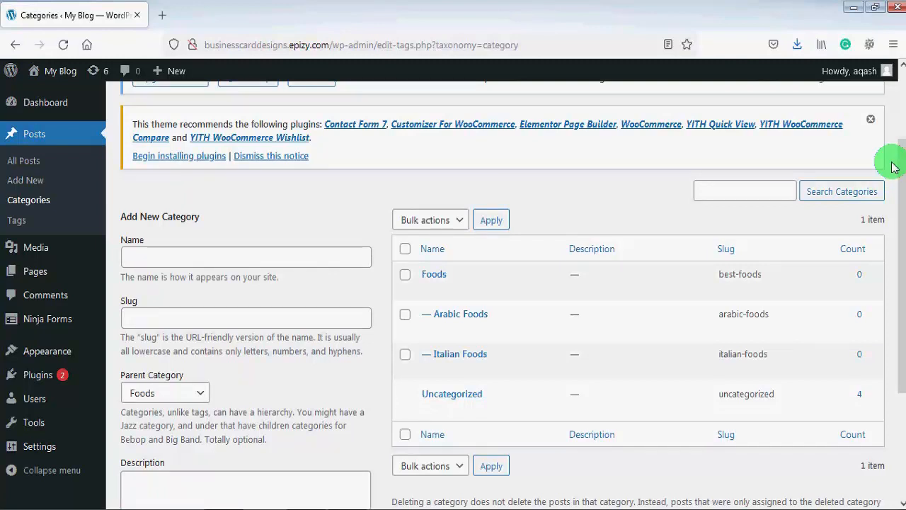
pyautogui.click(32, 165)
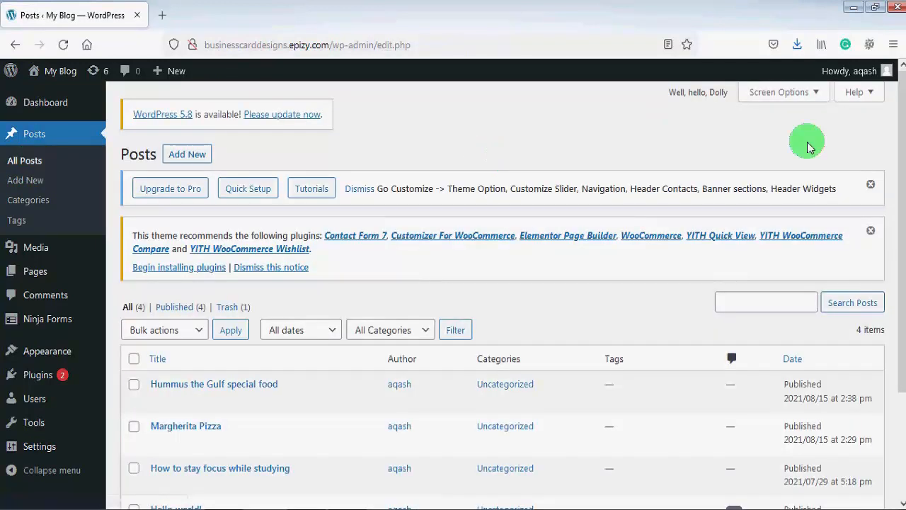
pyautogui.scroll(-2, 899, 170)
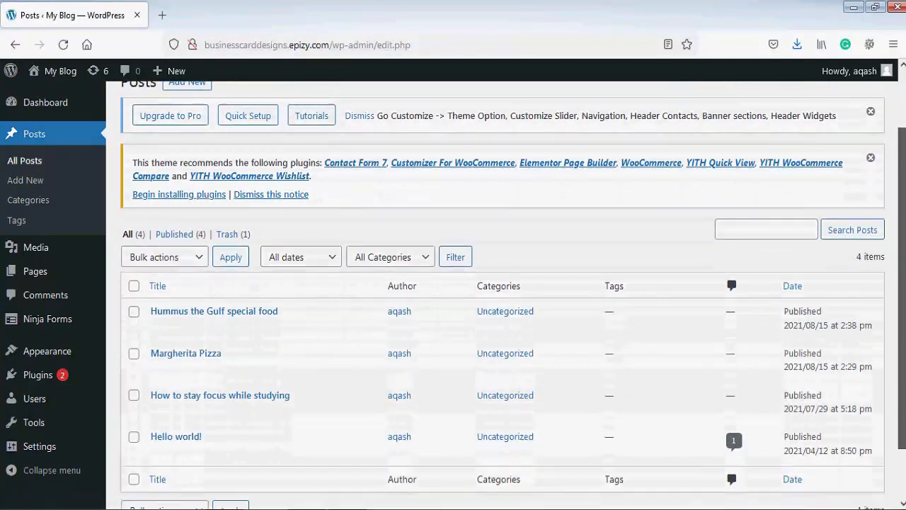
pyautogui.moveTo(902, 219); pyautogui.dragTo(902, 224)
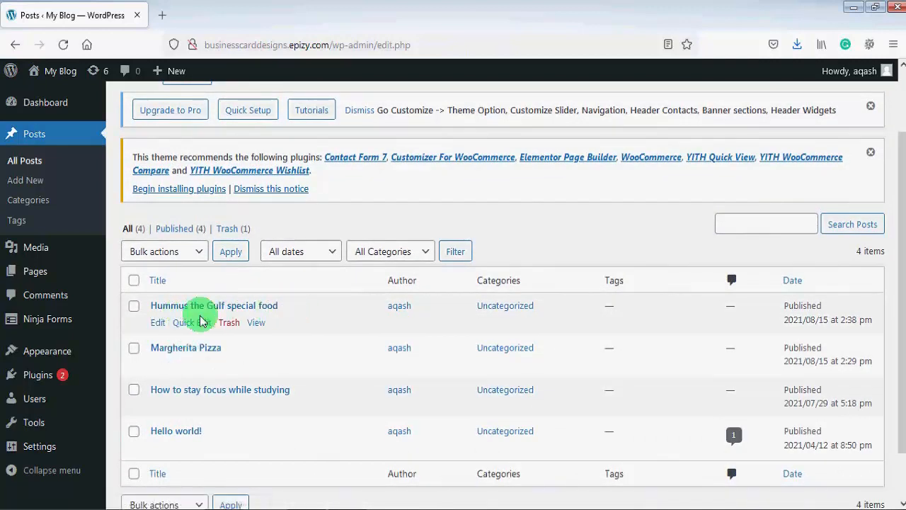
pyautogui.click(158, 325)
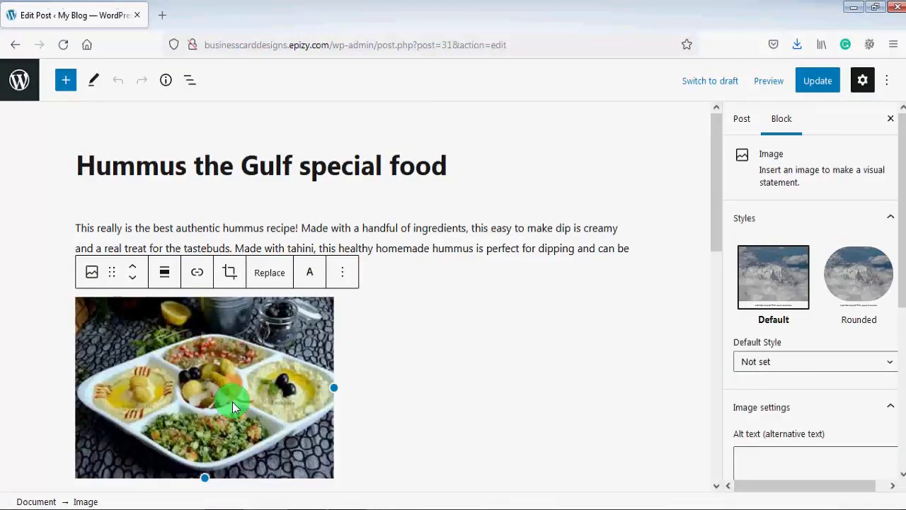
# Assign the hummus post to the Arabic Foods category in the post settings and update the post
pyautogui.click(743, 120)
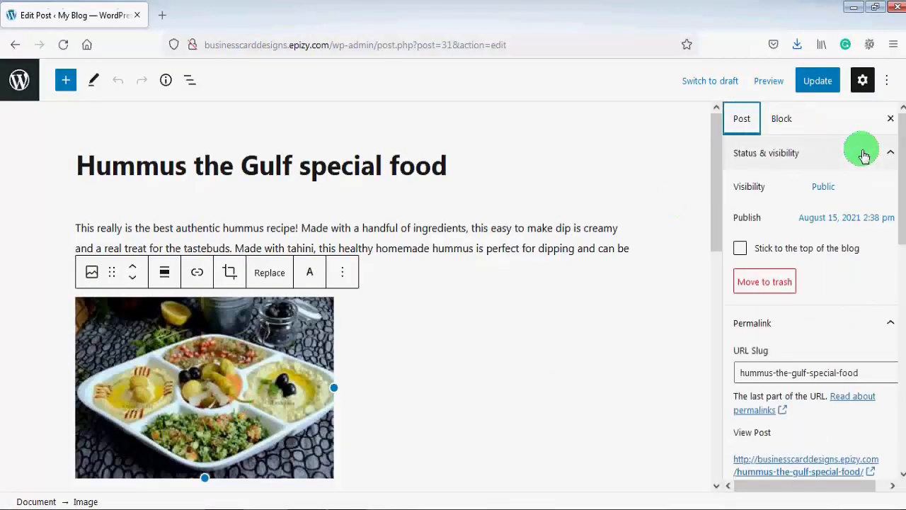
pyautogui.scroll(-5, 902, 156)
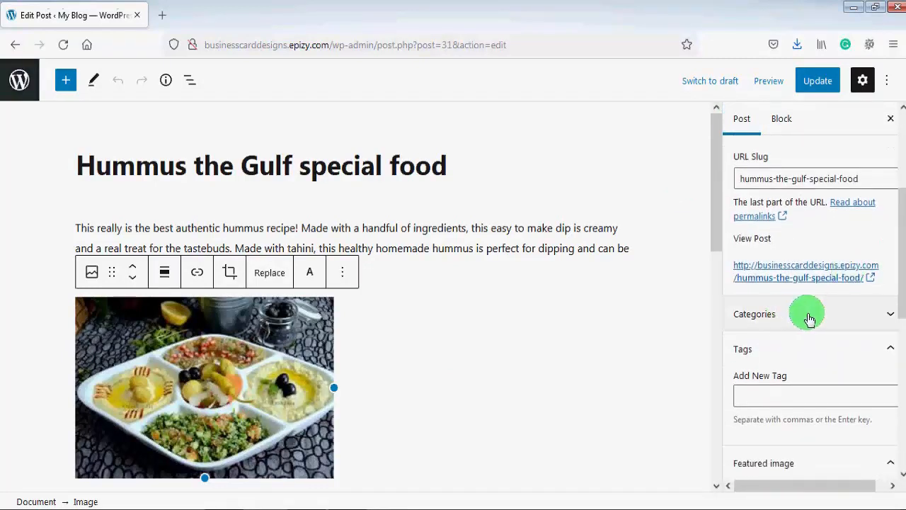
pyautogui.click(858, 316)
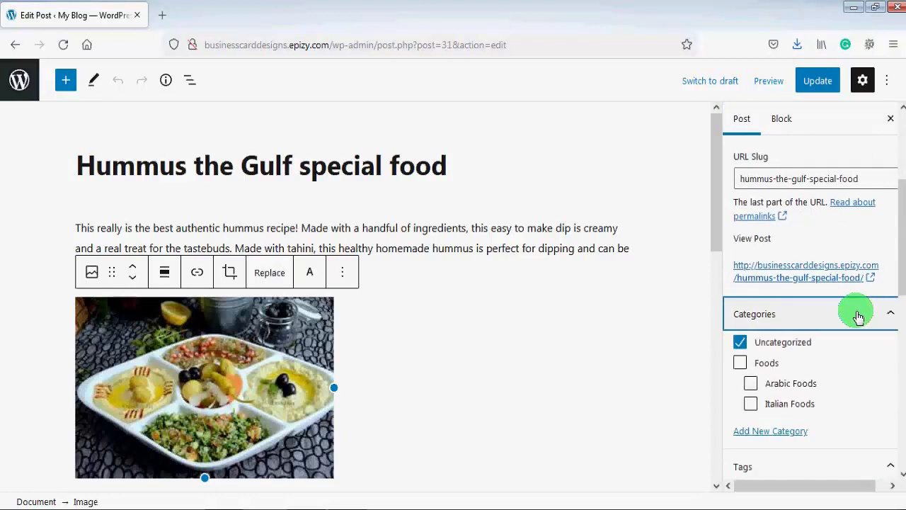
pyautogui.click(752, 385)
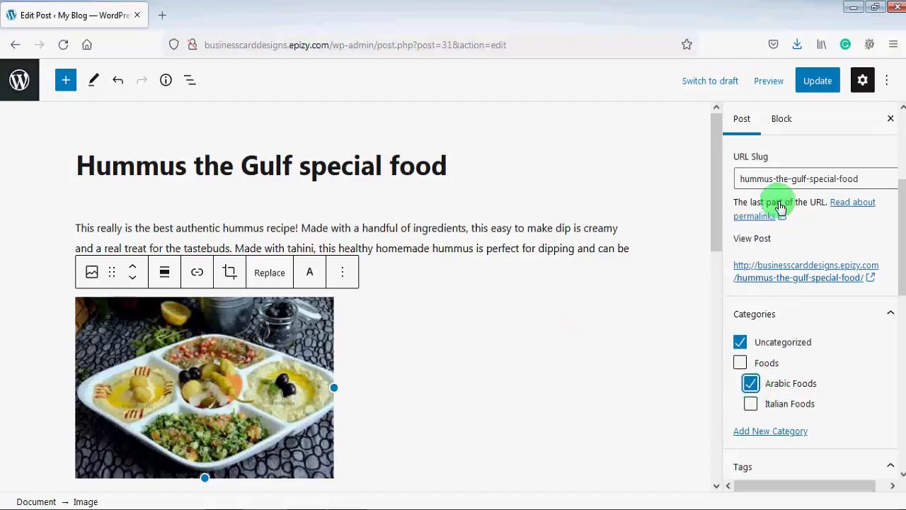
pyautogui.click(819, 83)
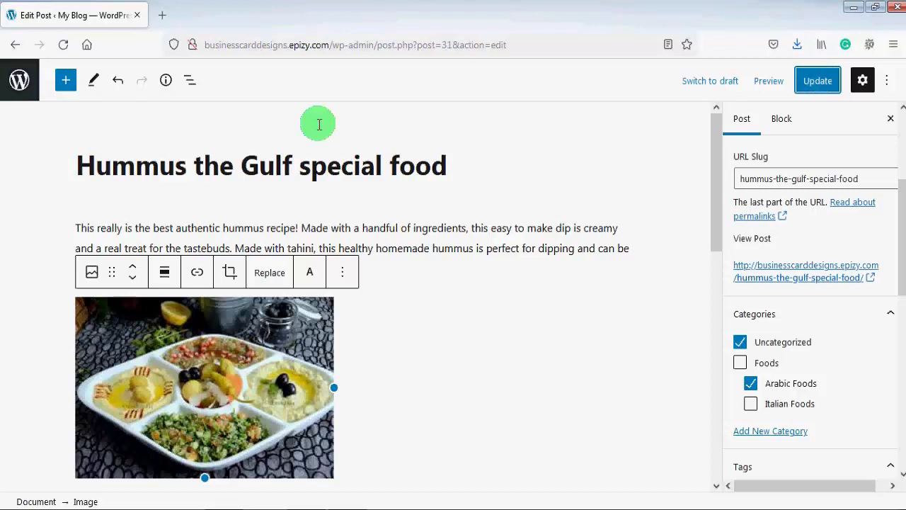
# Open the "Margherita Pizza" post for editing, assign it to the Italian Foods category and update the post
pyautogui.click(12, 84)
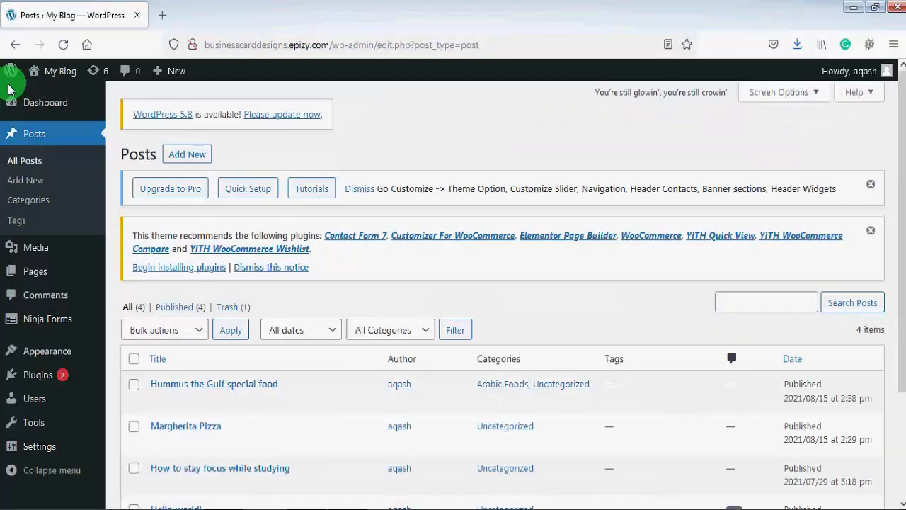
pyautogui.moveTo(164, 432)
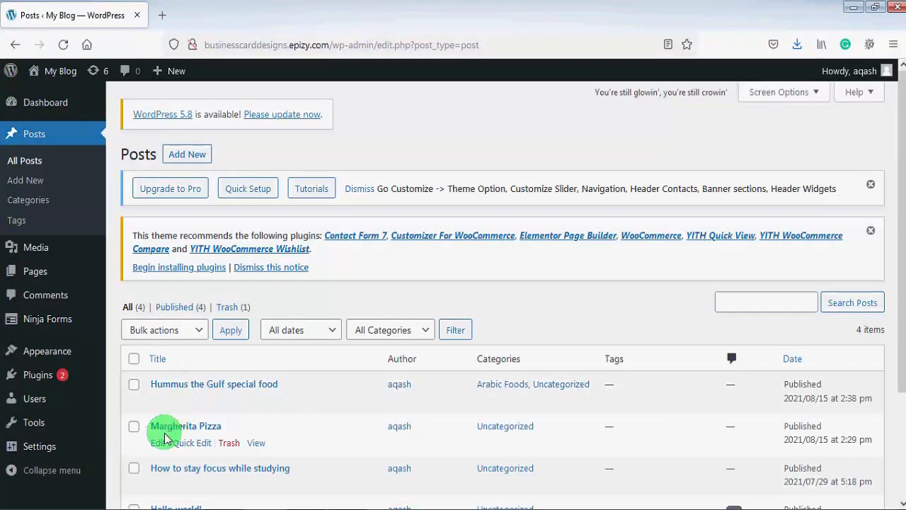
pyautogui.click(157, 445)
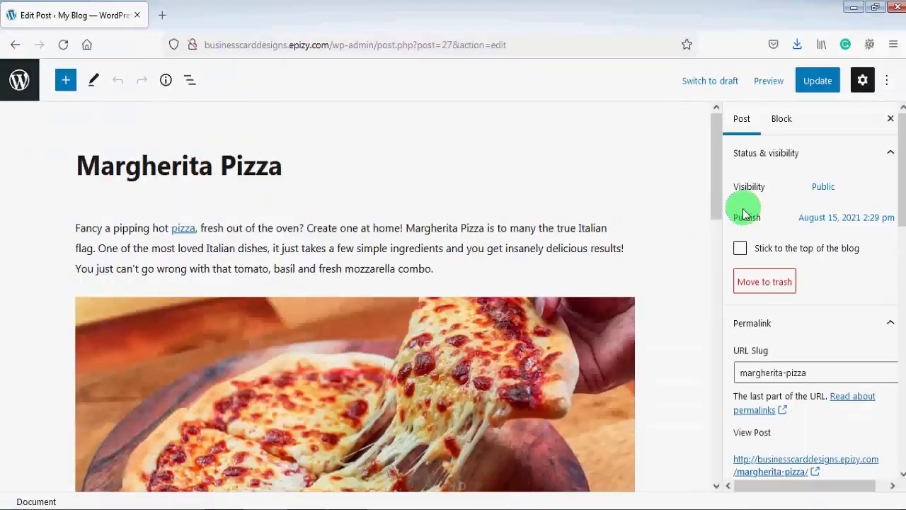
pyautogui.moveTo(901, 177); pyautogui.dragTo(901, 273)
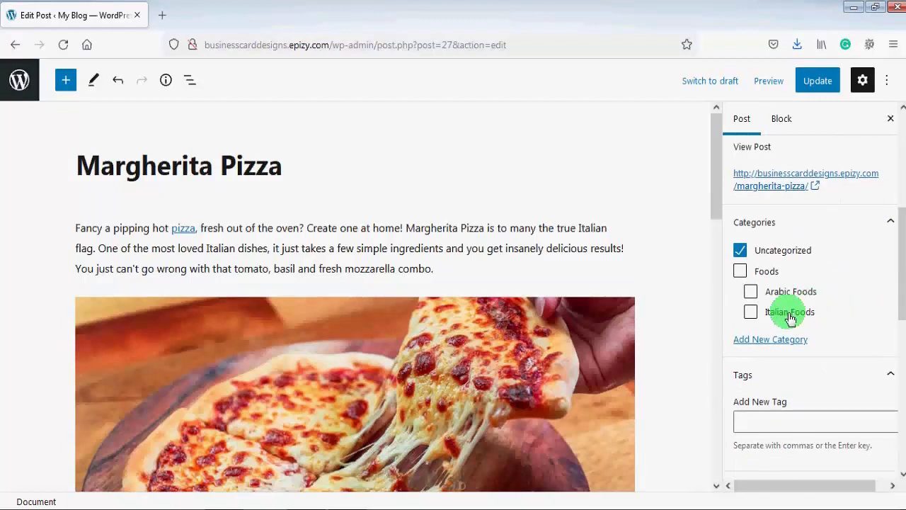
pyautogui.click(751, 315)
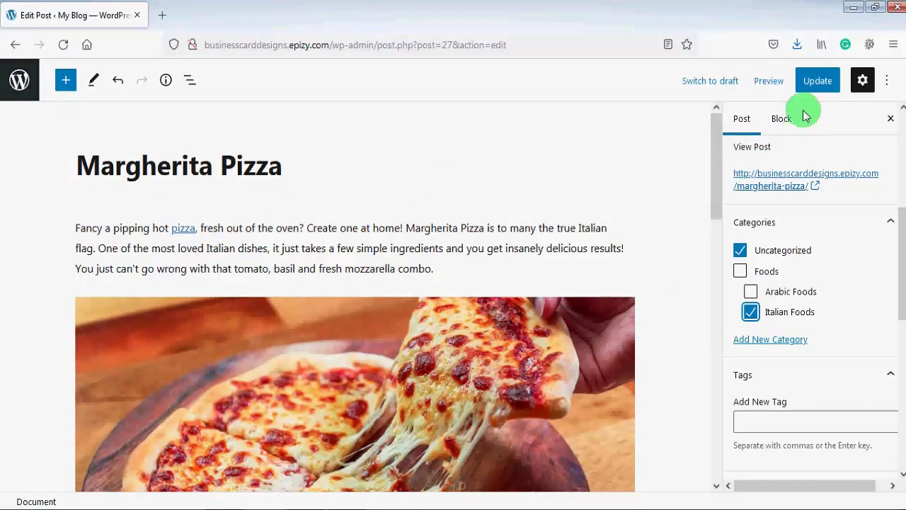
pyautogui.click(816, 90)
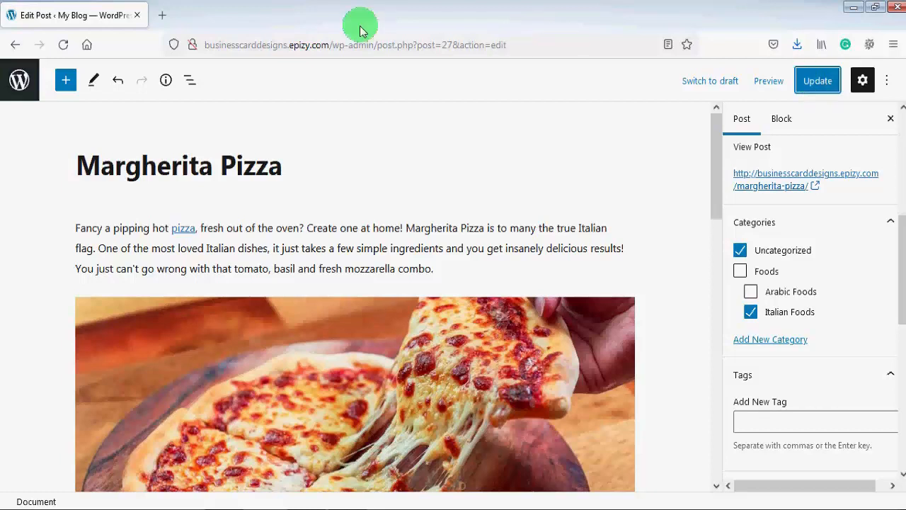
# Add a new post tag named Delicious Foods with the slug delicious-foods
pyautogui.click(13, 87)
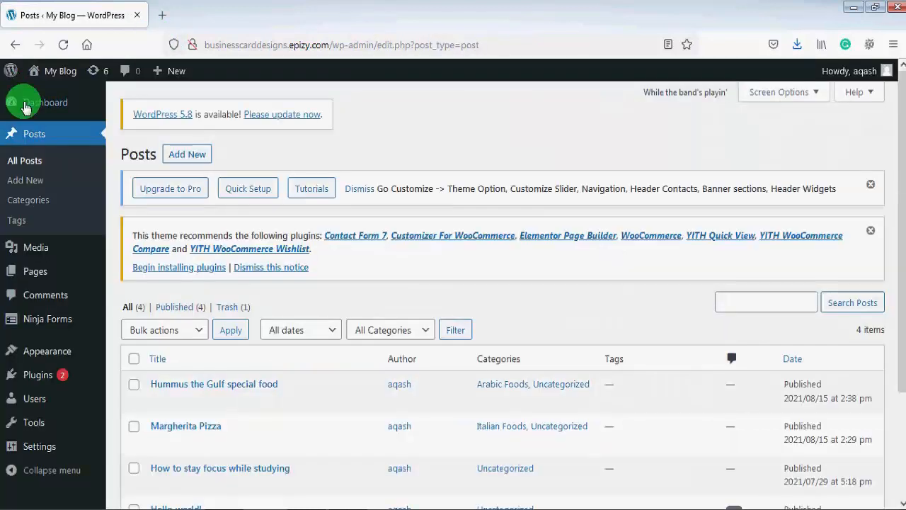
pyautogui.click(21, 220)
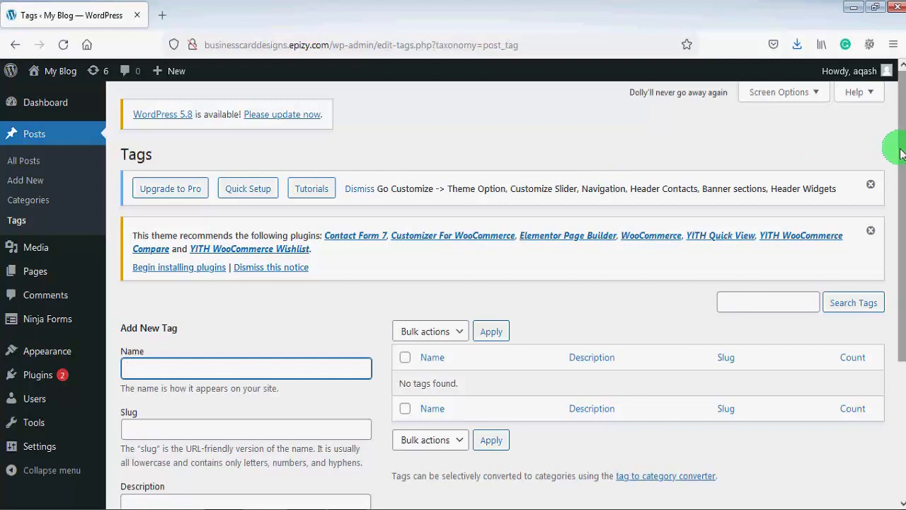
pyautogui.scroll(-3, 900, 154)
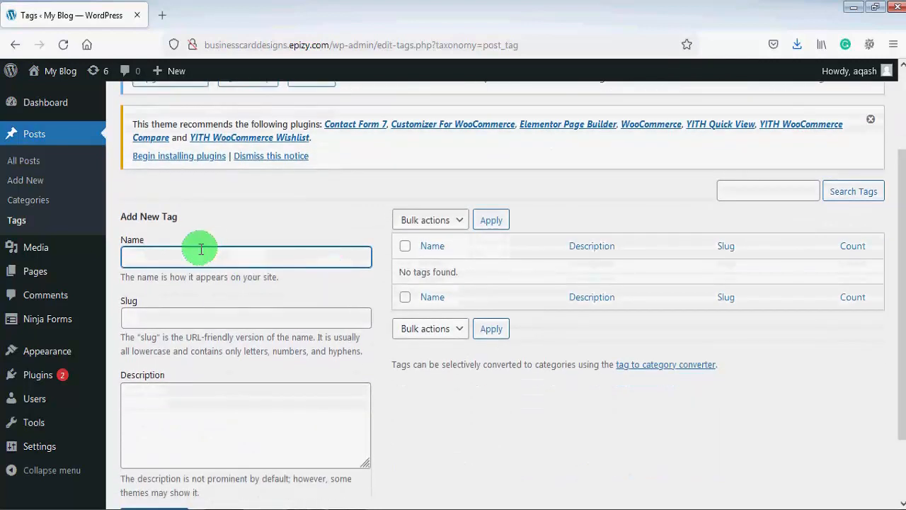
pyautogui.write('Deli')
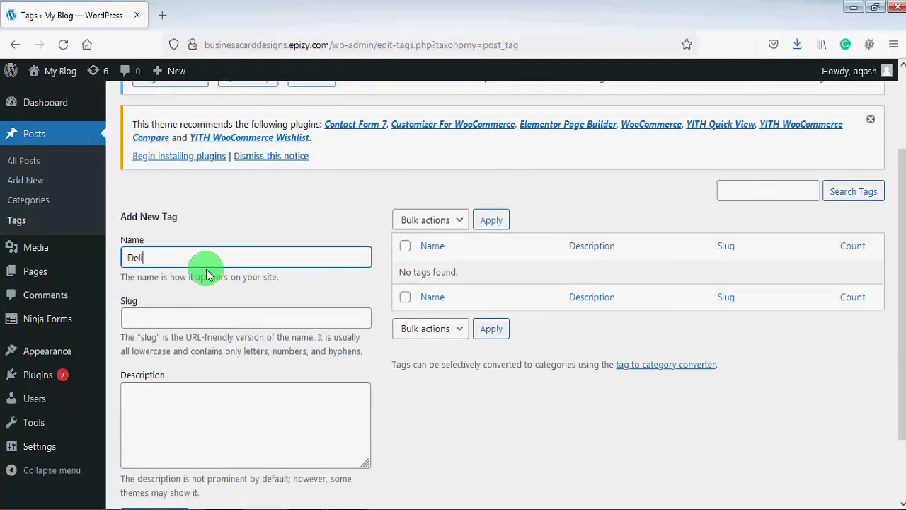
pyautogui.write('cious Foods')
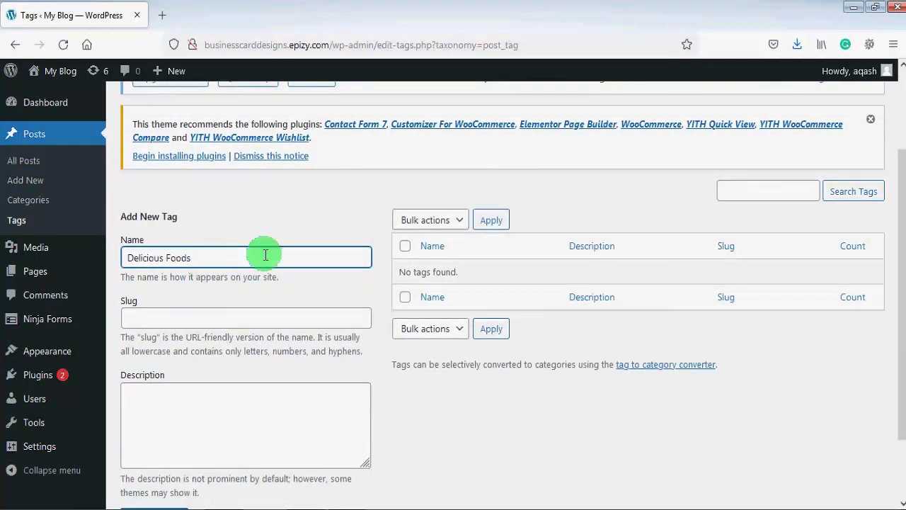
pyautogui.click(224, 315)
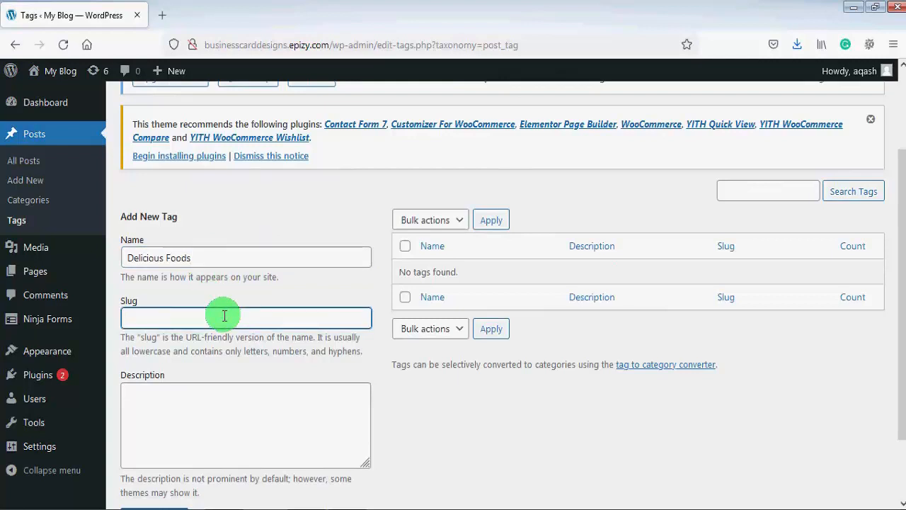
pyautogui.write('delicious-foods')
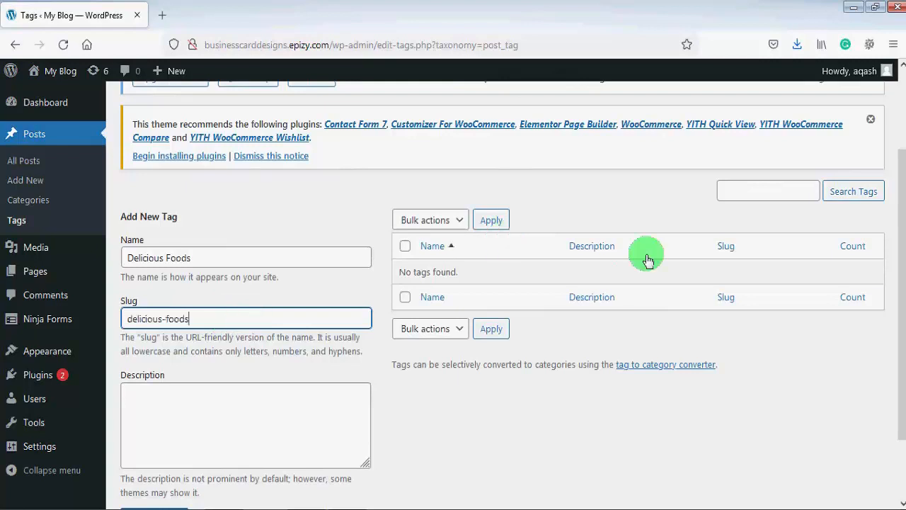
pyautogui.scroll(-1, 902, 266)
pyautogui.scroll(-1, 902, 265)
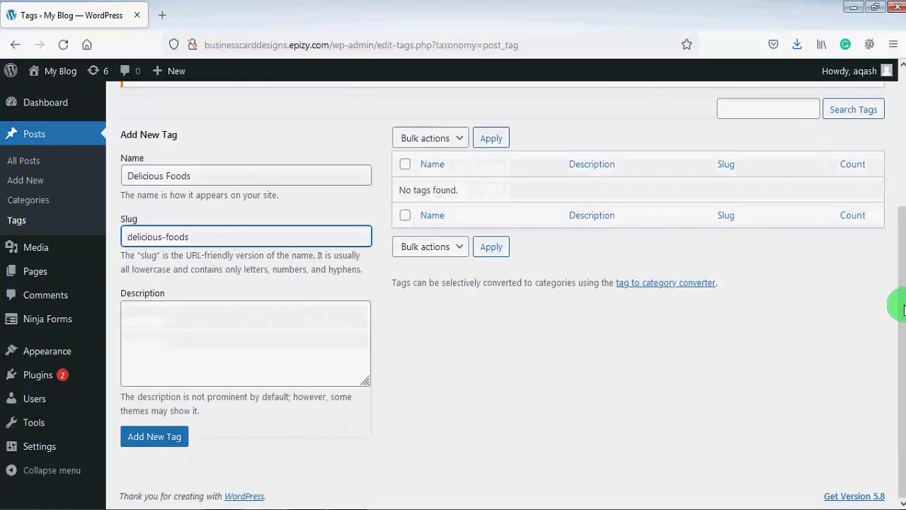
pyautogui.click(168, 445)
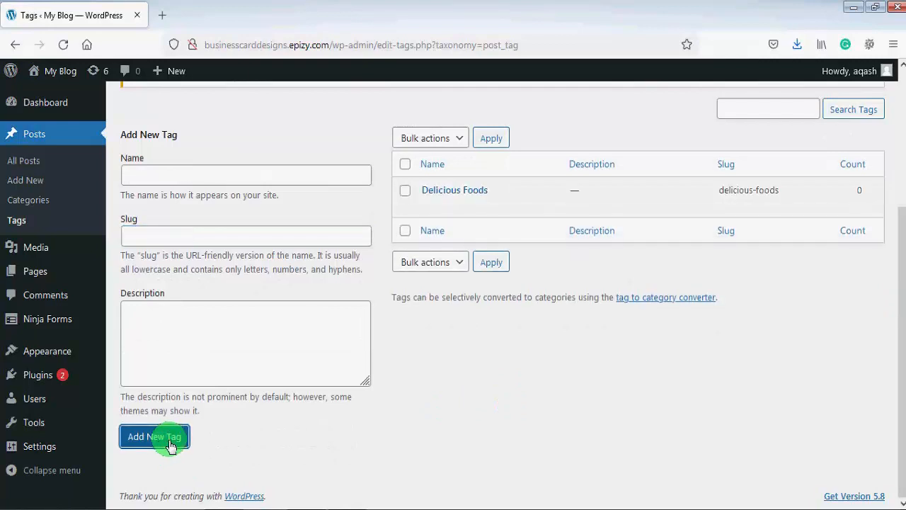
pyautogui.moveTo(441, 192)
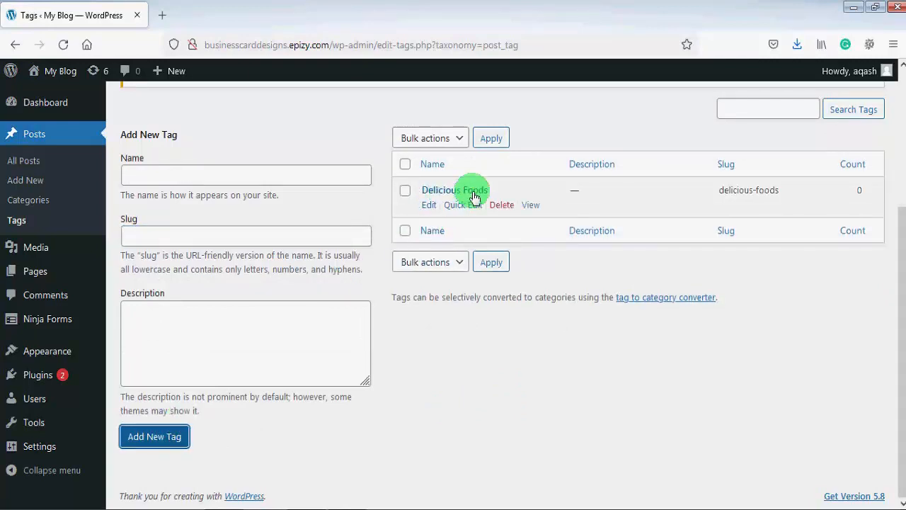
# Open the post "Hummus the Gulf special food" for editing, add the existing Delicious Foods tag and update the post
pyautogui.click(34, 164)
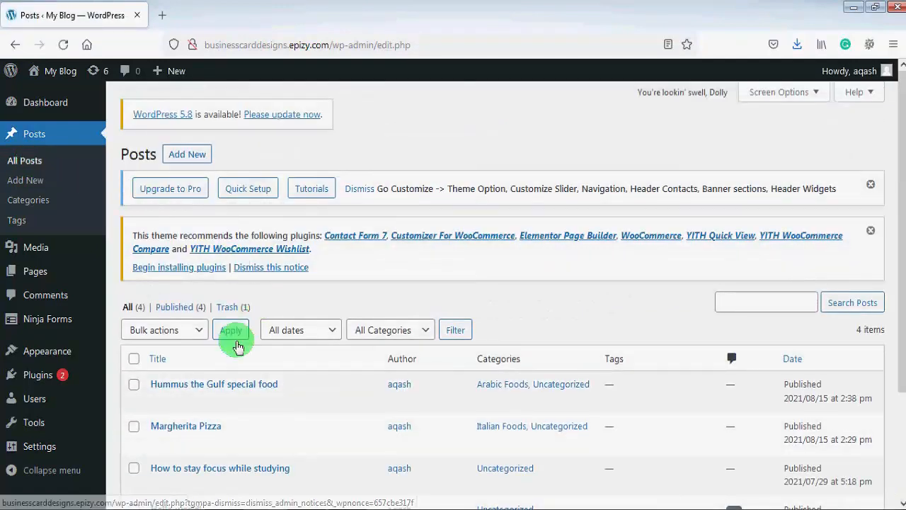
pyautogui.moveTo(243, 409)
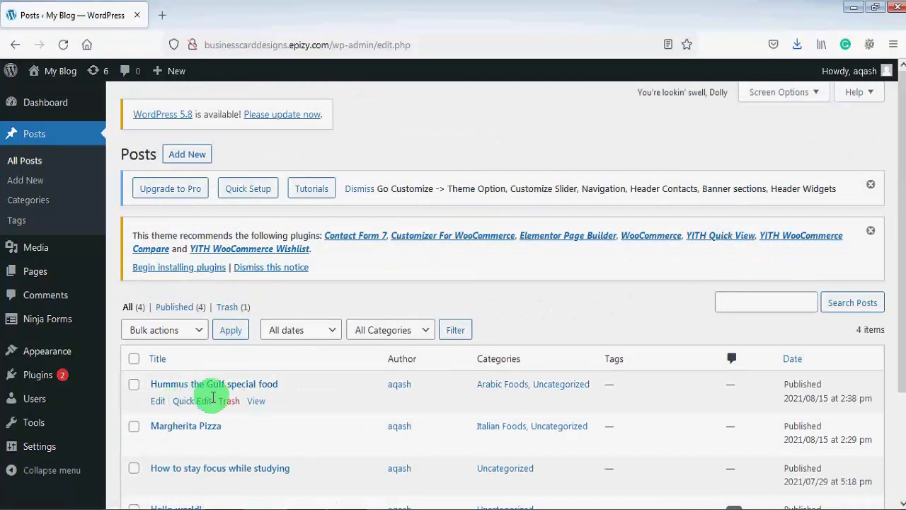
pyautogui.click(157, 402)
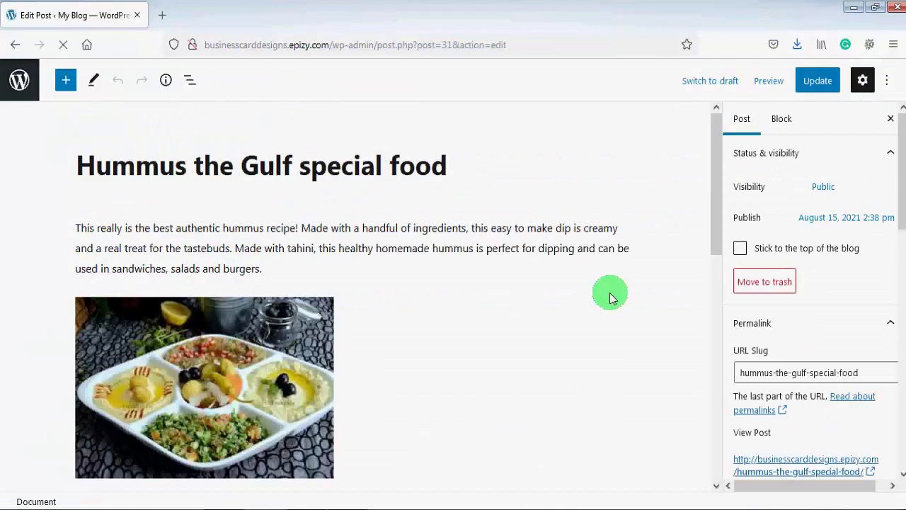
pyautogui.moveTo(901, 202); pyautogui.dragTo(901, 316)
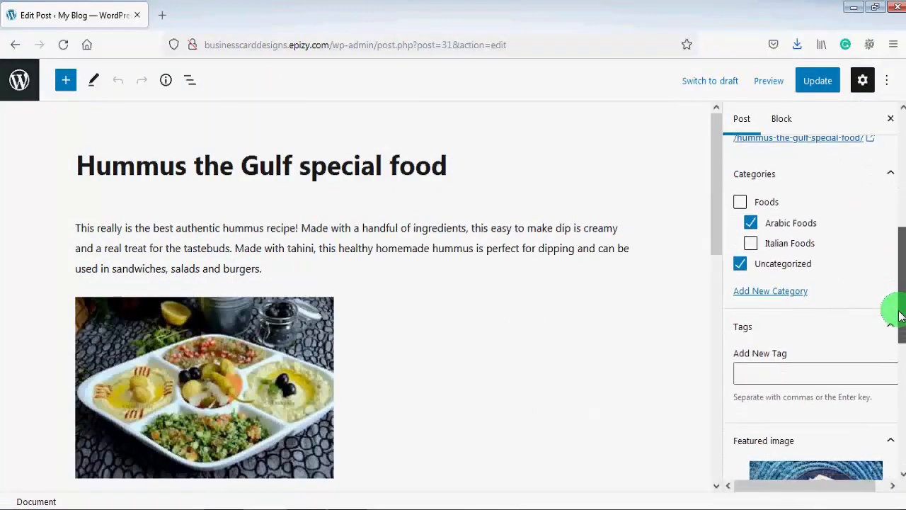
pyautogui.click(772, 376)
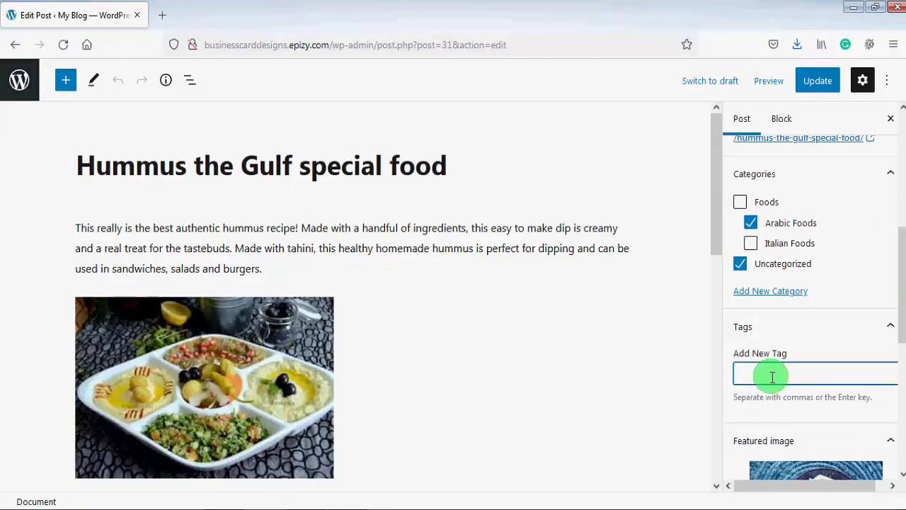
pyautogui.write('del')
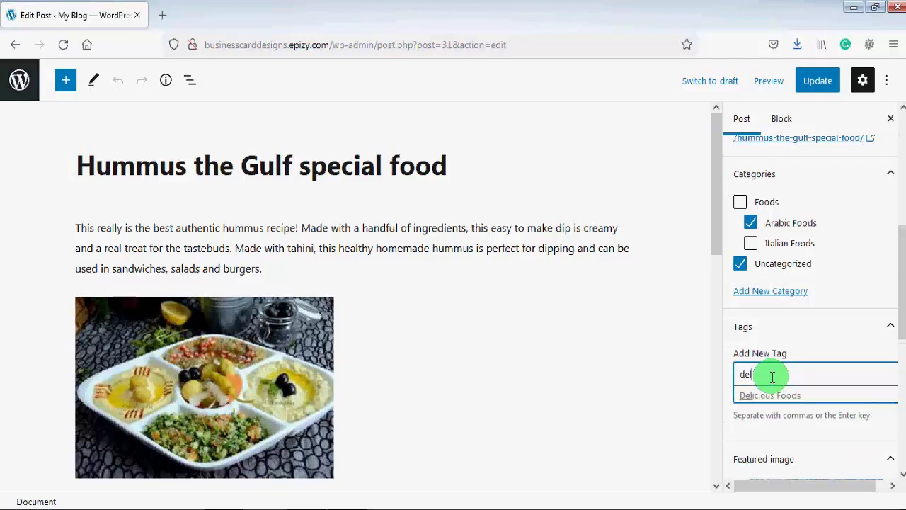
pyautogui.click(807, 397)
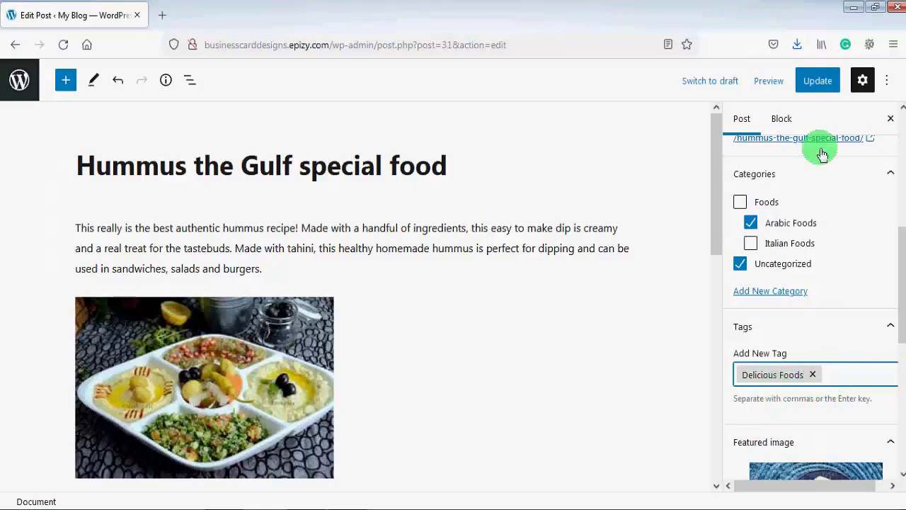
pyautogui.click(814, 81)
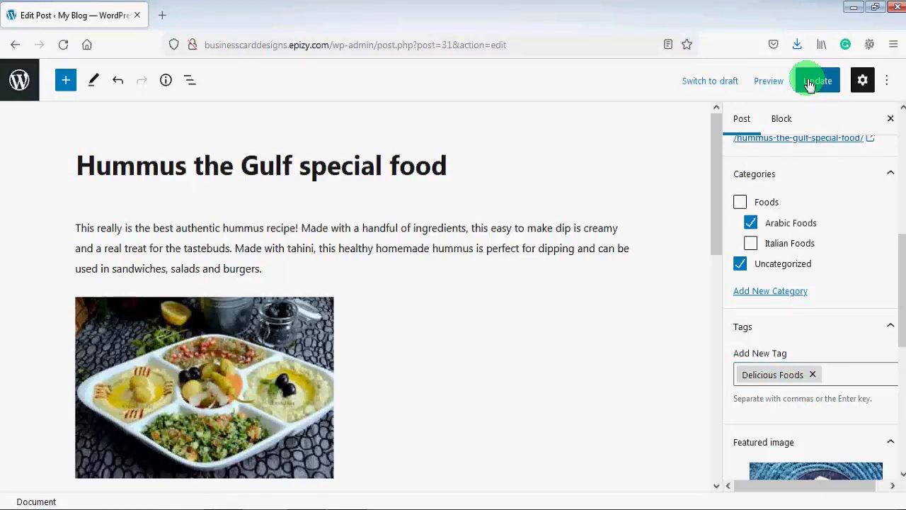
# Preview the hummus post in a new tab and check the categories and tags listed below its content
pyautogui.click(768, 86)
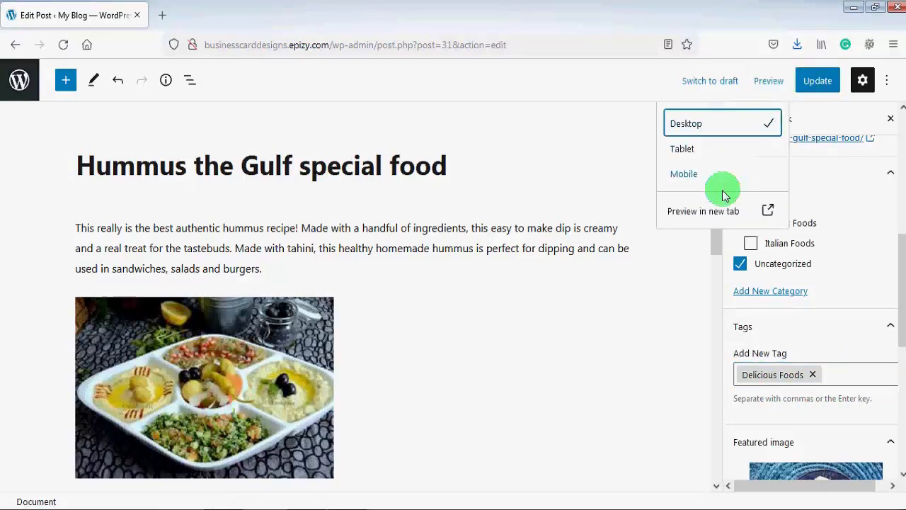
pyautogui.click(712, 216)
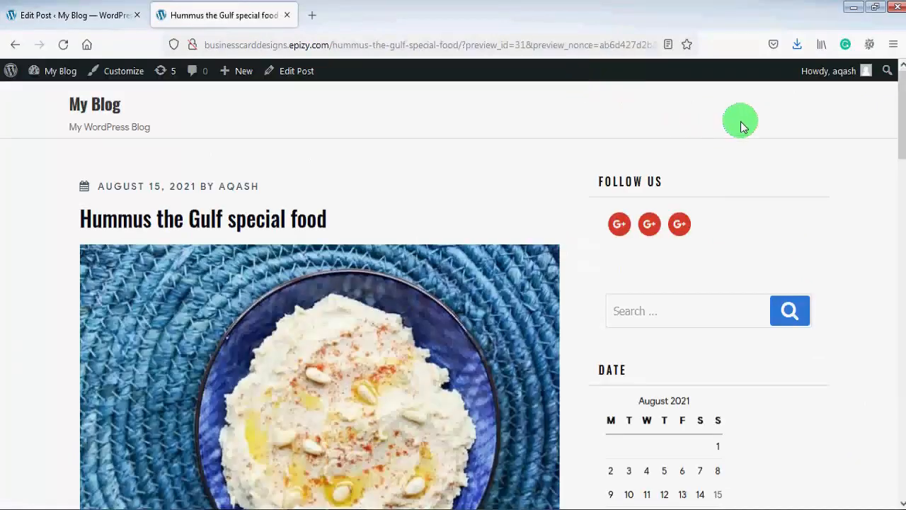
pyautogui.moveTo(897, 120); pyautogui.dragTo(902, 377)
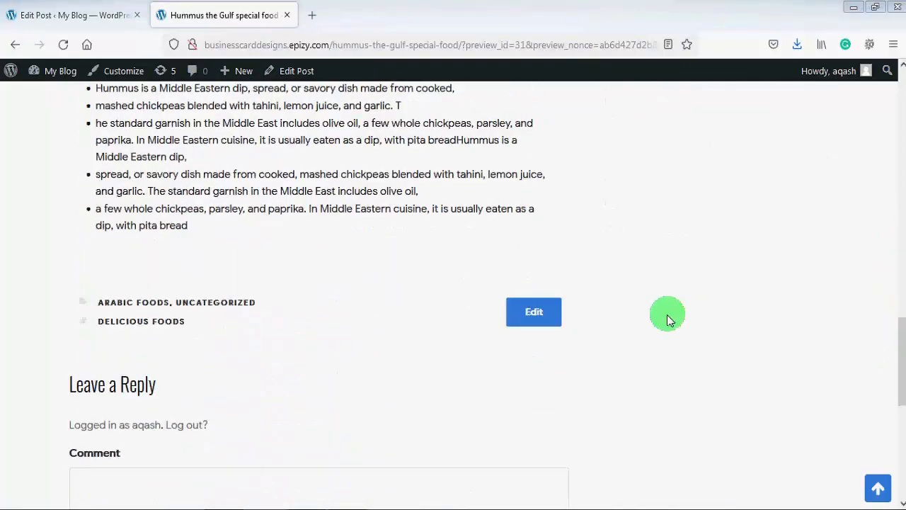